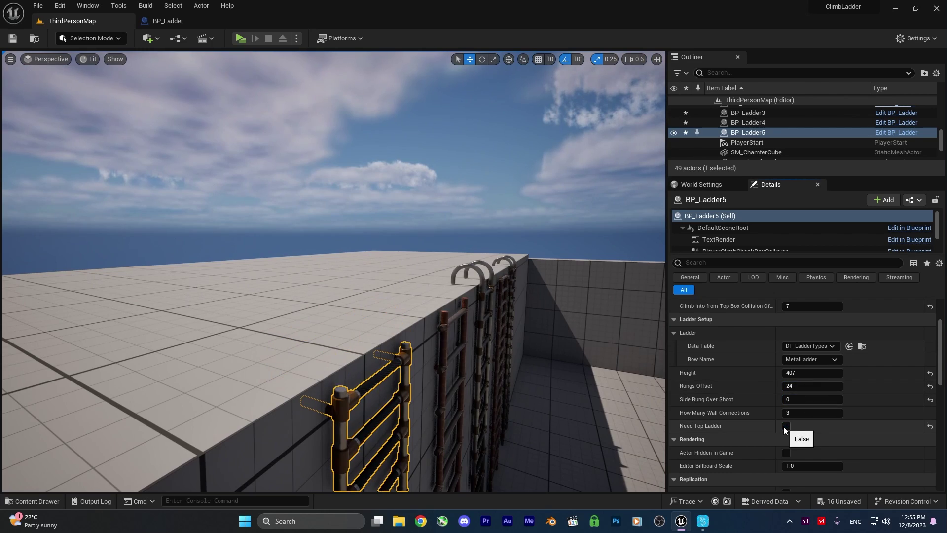
- Make the left ladder a MetalLadder with Need Top Ladder enabled for top hooks
{"action": "left_click", "coordinate": [786, 427]}
{"action": "left_click", "coordinate": [786, 426]}
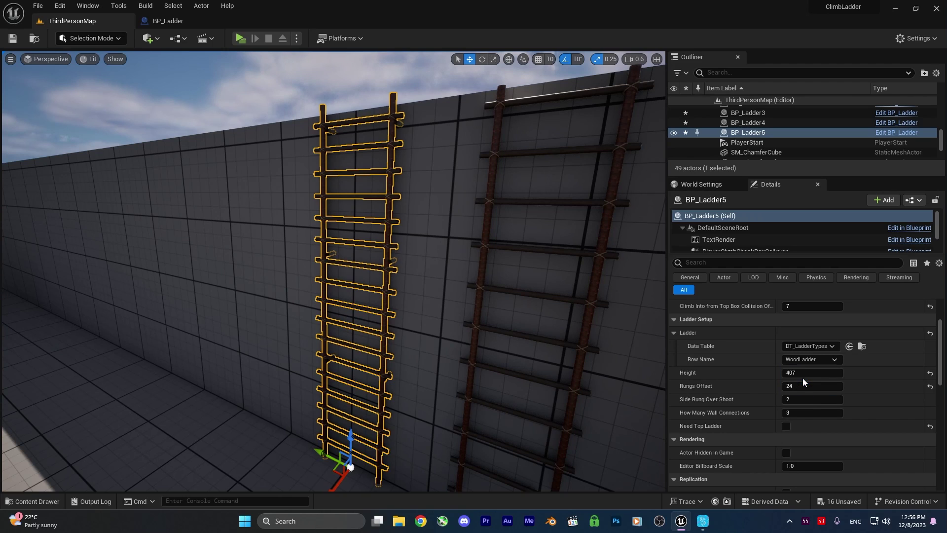
{"action": "left_click", "coordinate": [405, 102]}
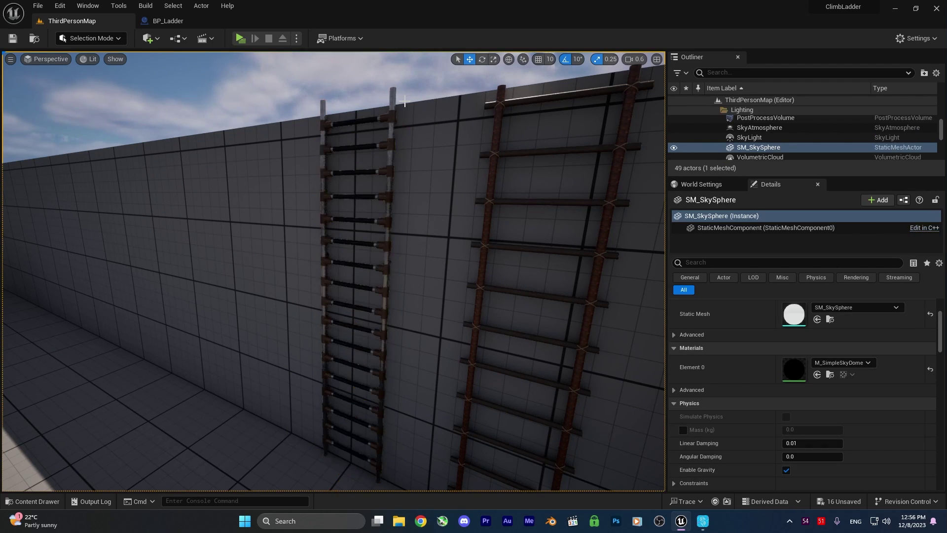
{"action": "left_click", "coordinate": [387, 134]}
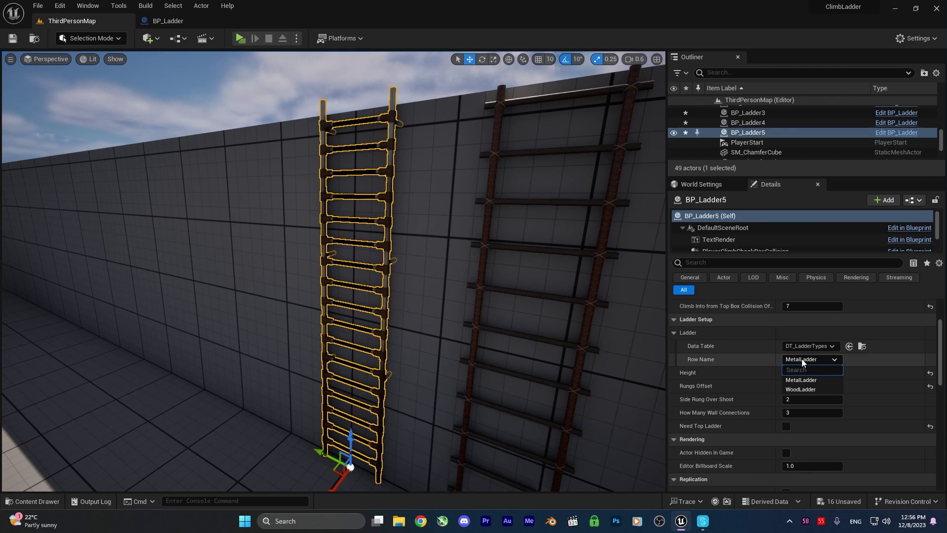
{"action": "left_click", "coordinate": [800, 385]}
{"action": "left_click", "coordinate": [786, 426]}
- Shift the metal ladder near the wall in full-screen view to test an invalid placement
{"action": "key", "text": "F11"}
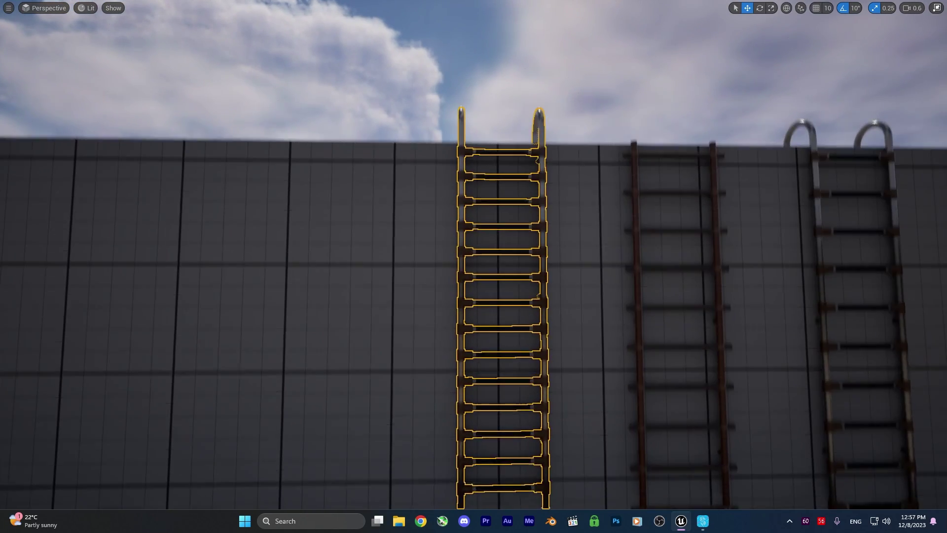
{"action": "right_click_drag", "start_coordinate": [503, 418], "coordinate": [503, 419]}
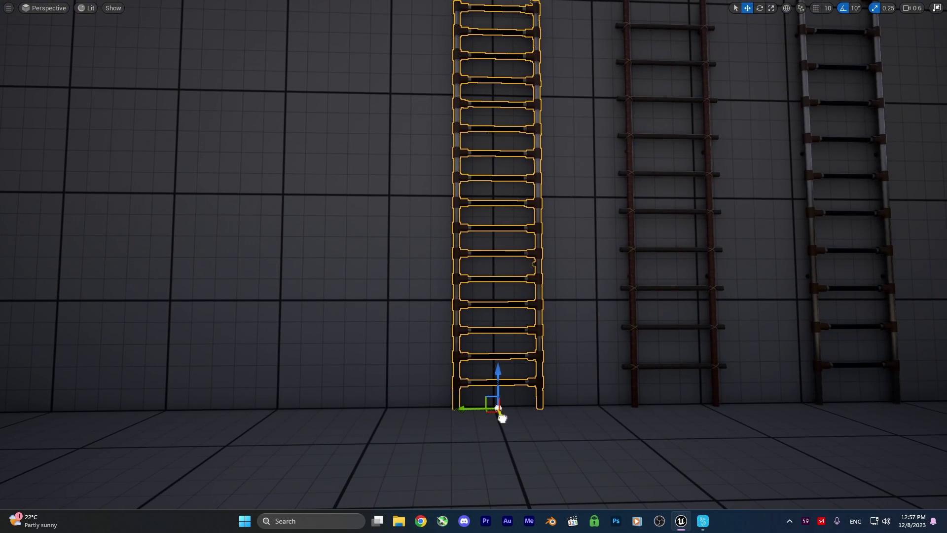
{"action": "left_click_drag", "start_coordinate": [501, 416], "coordinate": [504, 426]}
{"action": "right_click_drag", "start_coordinate": [504, 426], "coordinate": [517, 436]}
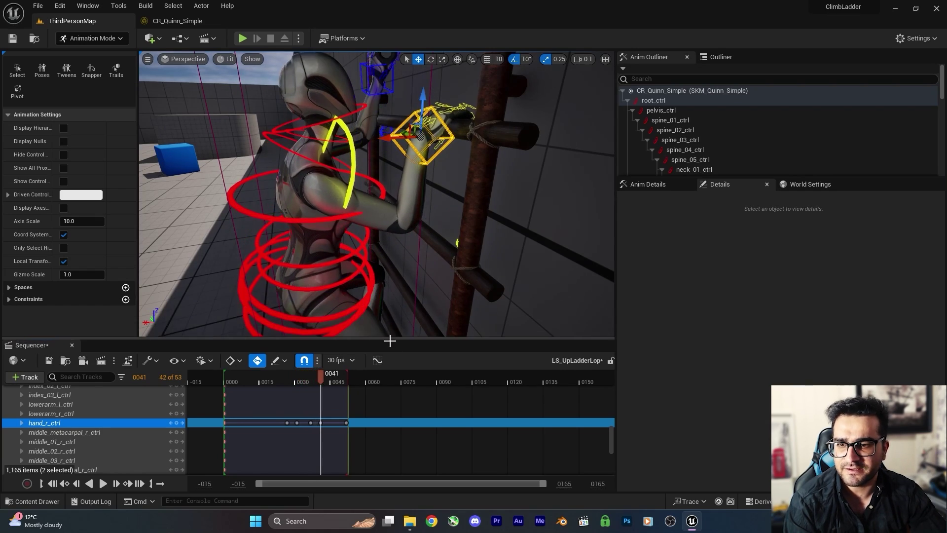
- Key the left-hand control (hand_l_ctrl) at a later frame of the up-ladder loop
{"action": "left_click", "coordinate": [348, 196]}
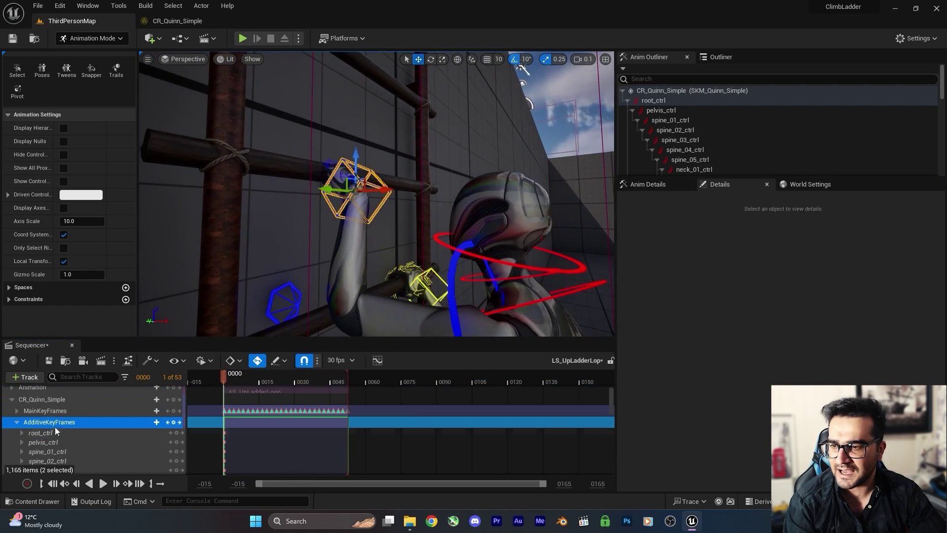
{"action": "key", "text": "f"}
{"action": "left_click_drag", "start_coordinate": [239, 382], "coordinate": [318, 381]}
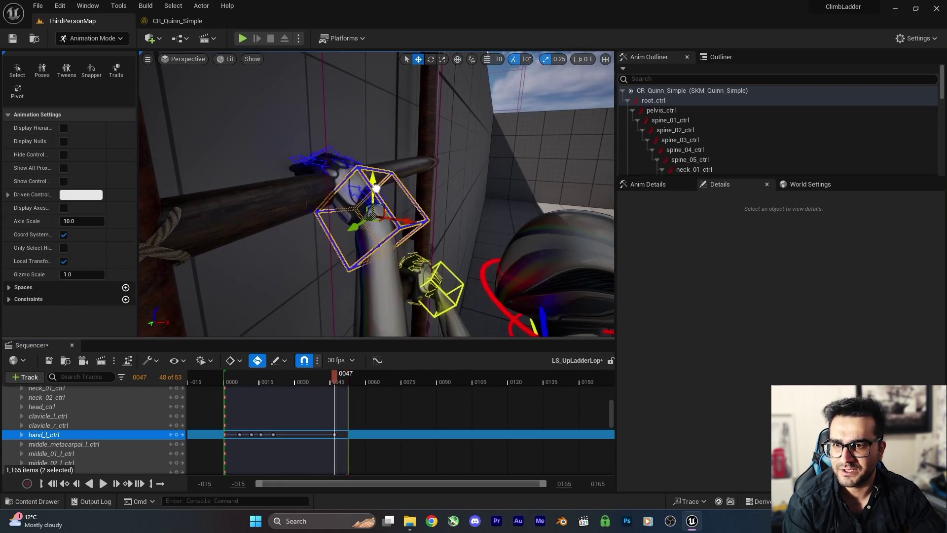
{"action": "left_click_drag", "start_coordinate": [338, 381], "coordinate": [357, 403]}
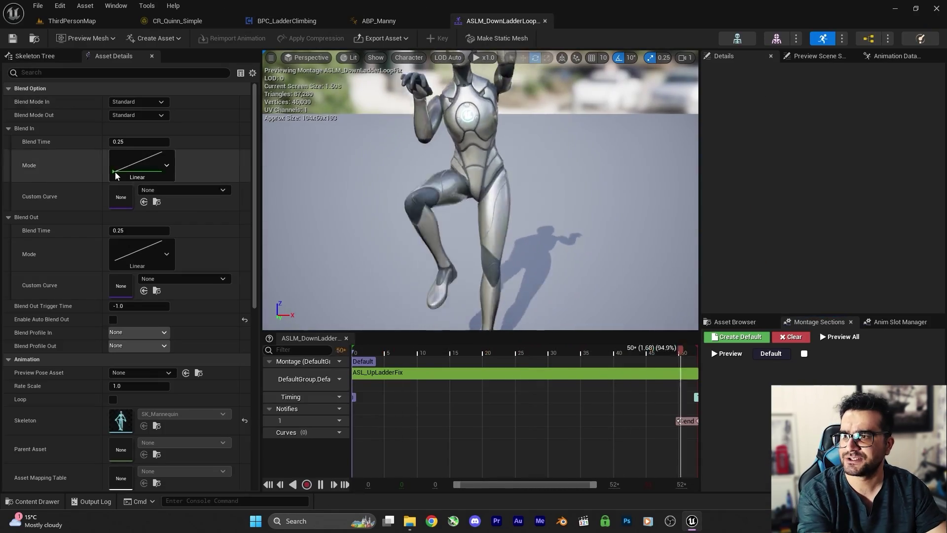
- Set the down-ladder loop montage's Rate Scale to -1.0 so it plays reversed
{"action": "left_click", "coordinate": [33, 501]}
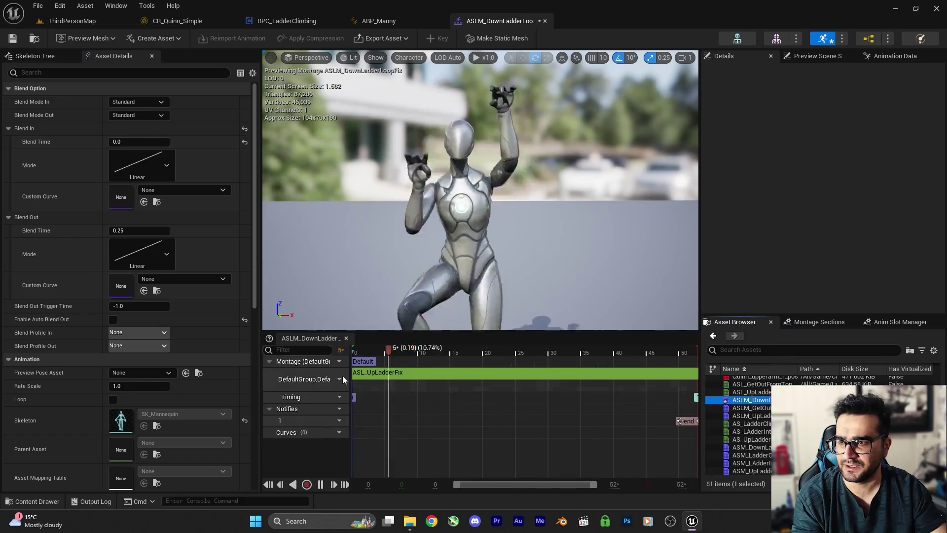
{"action": "left_click", "coordinate": [121, 386]}
{"action": "left_click", "coordinate": [348, 417]}
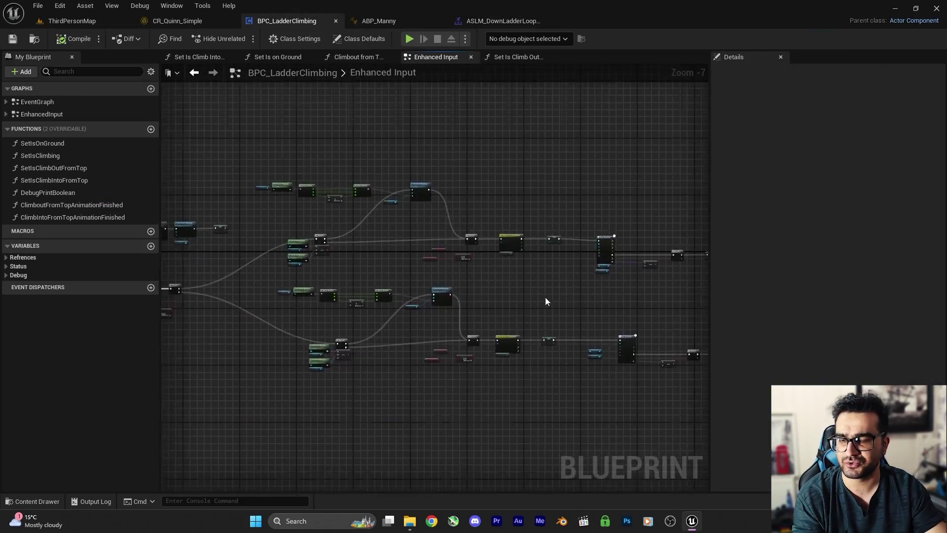
{"action": "key", "text": "ctrl+space"}
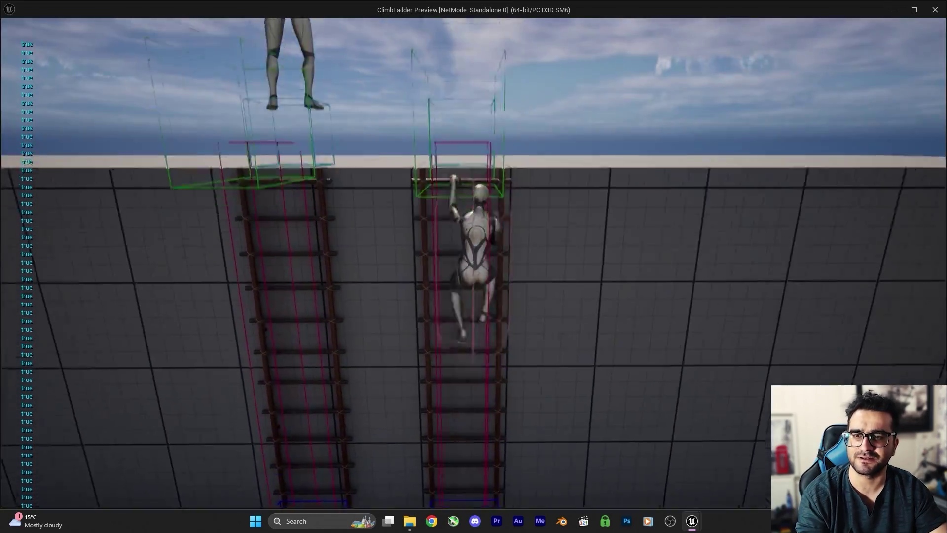
{"action": "key", "text": "space"}
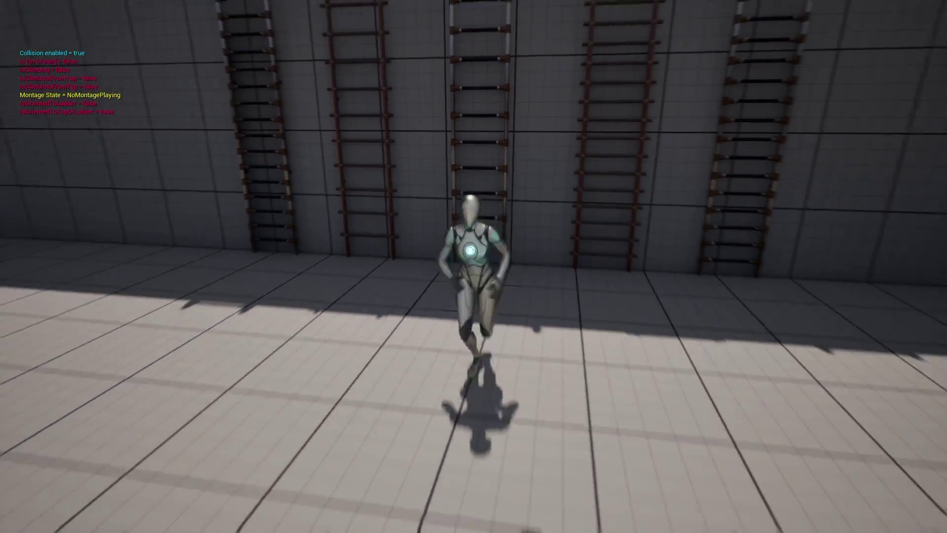
{"action": "key", "text": "w"}
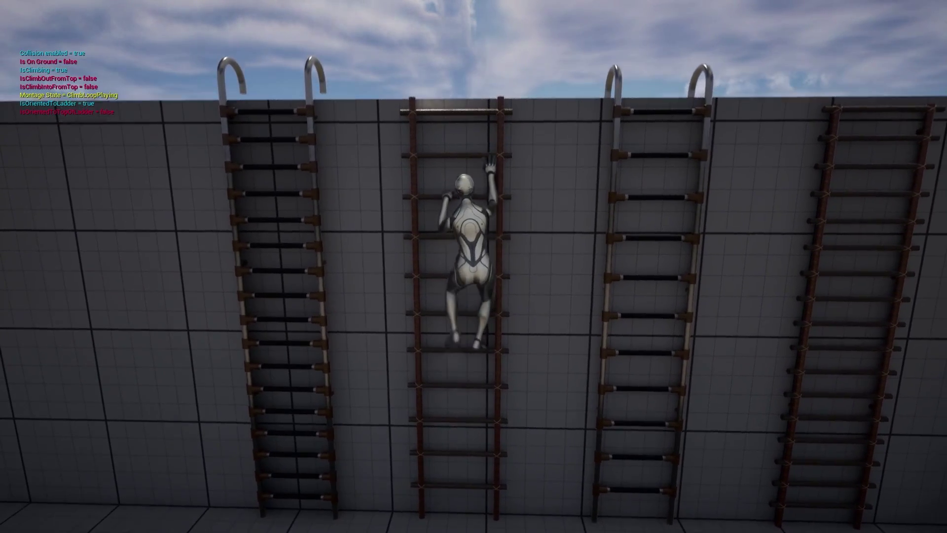
{"action": "key", "text": "s"}
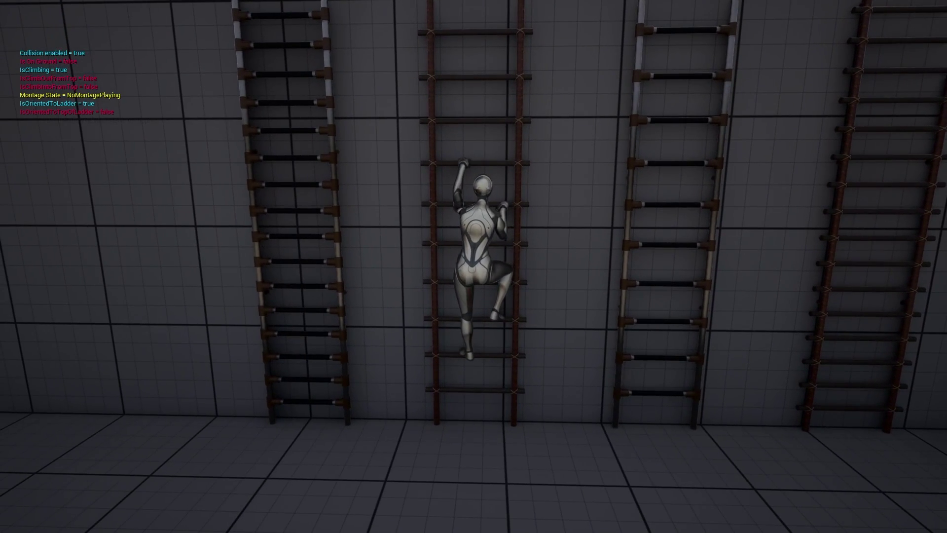
{"action": "key", "text": "w"}
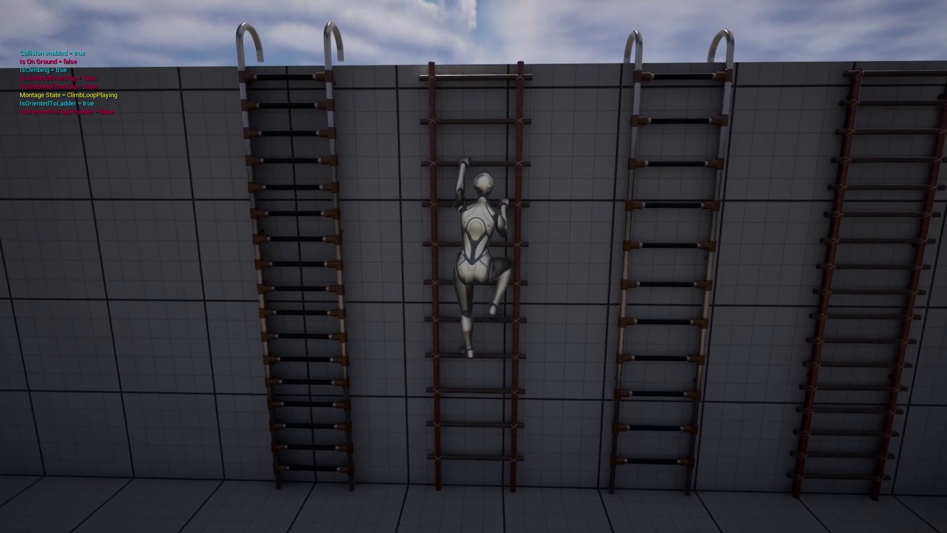
{"action": "key", "text": "s"}
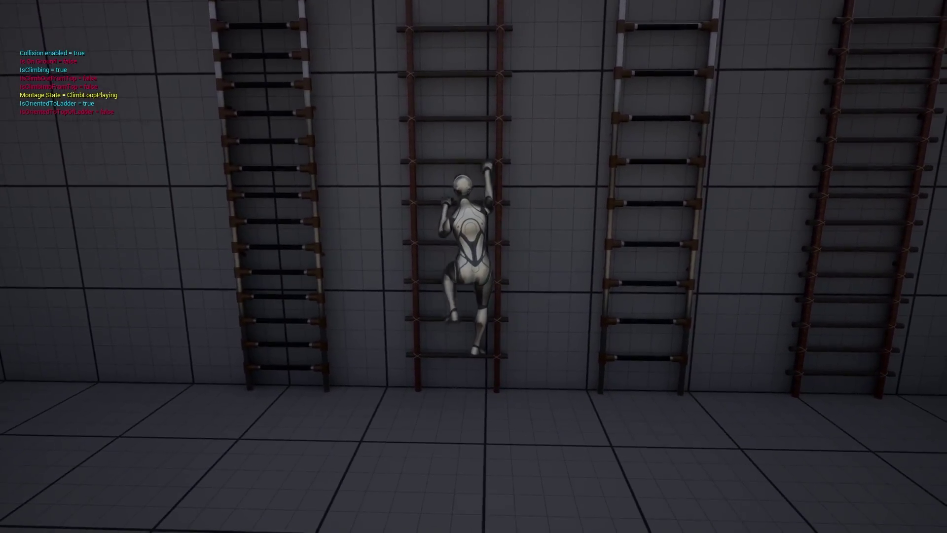
{"action": "key", "text": "d"}
{"action": "key", "text": "w"}
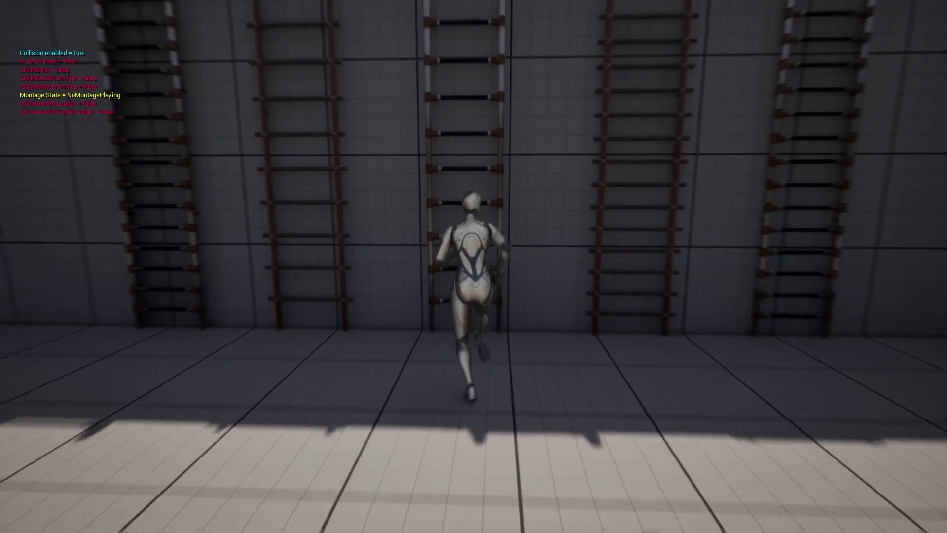
{"action": "key", "text": "w"}
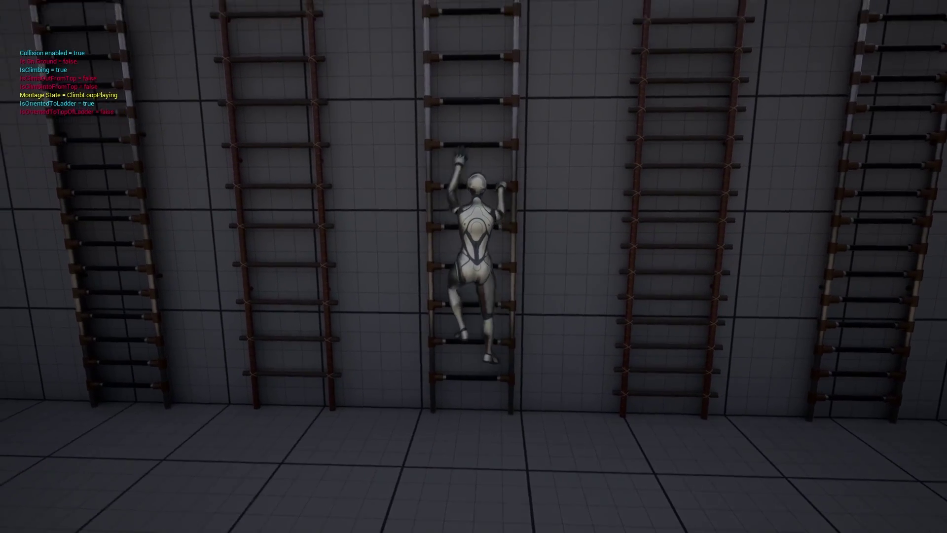